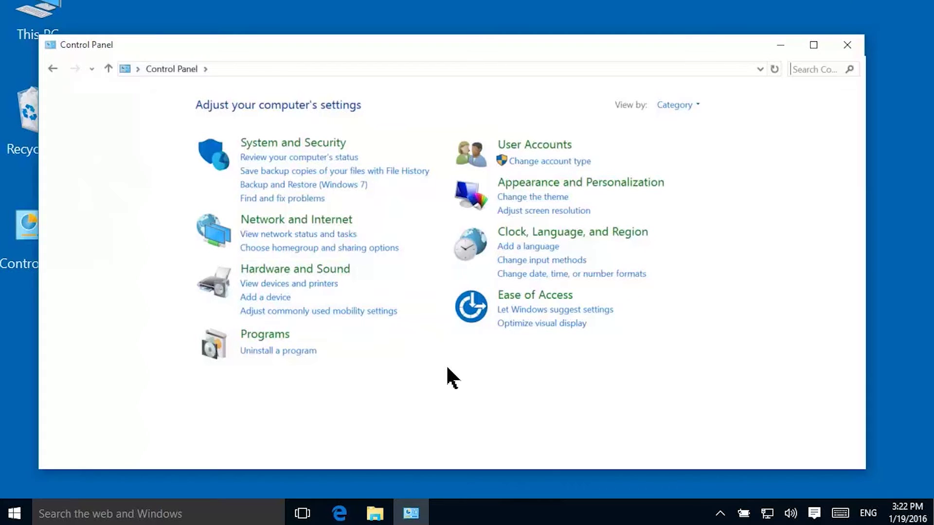
Enable Printer Status Notification in the HP Color LaserJet M553's Device Settings properties.
{"action": "left_click", "coordinate": [300, 284]}
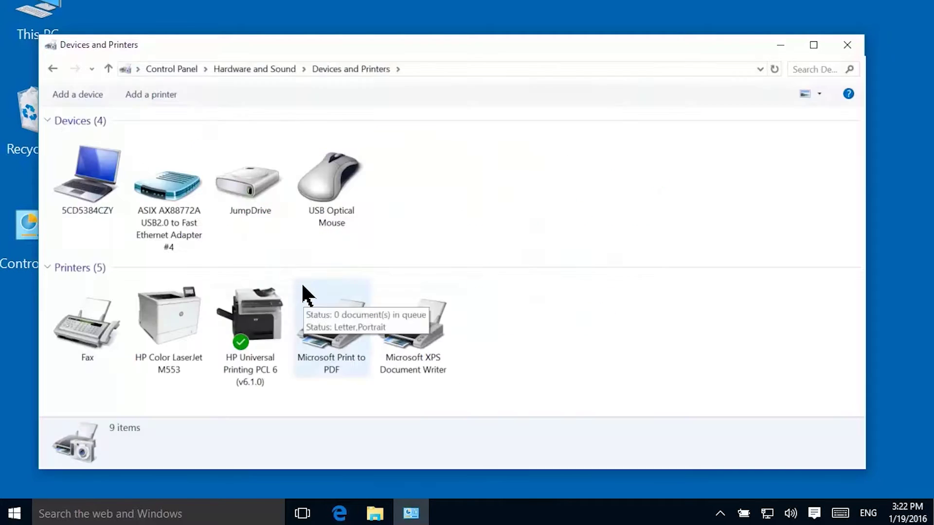
{"action": "right_click", "coordinate": [187, 336]}
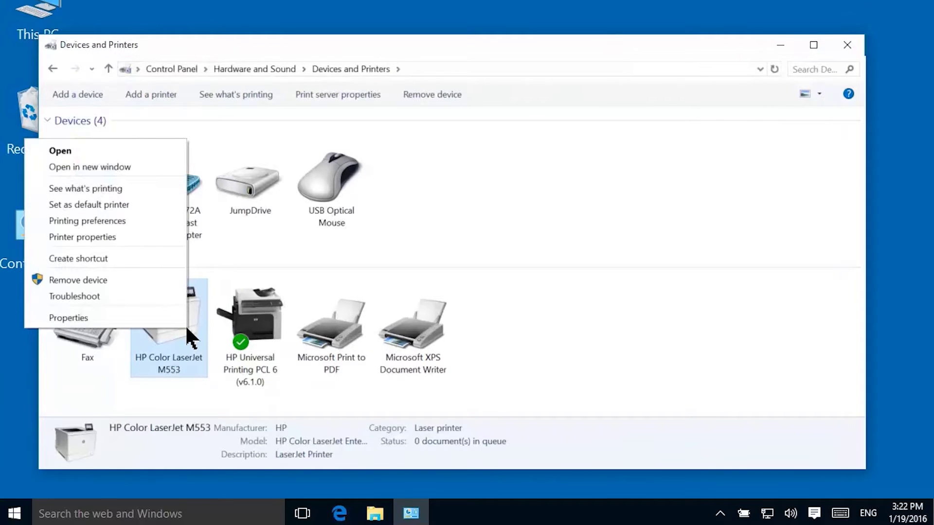
{"action": "left_click", "coordinate": [136, 237]}
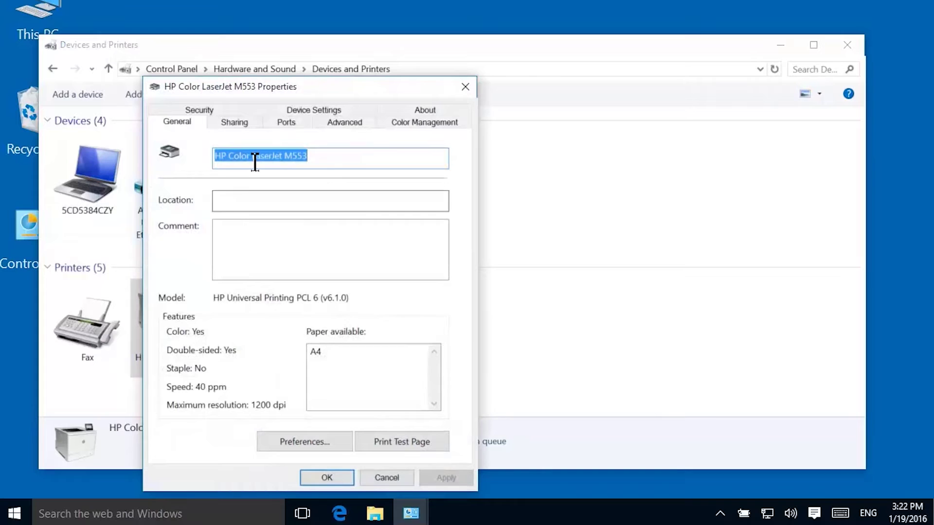
{"action": "left_click", "coordinate": [313, 111]}
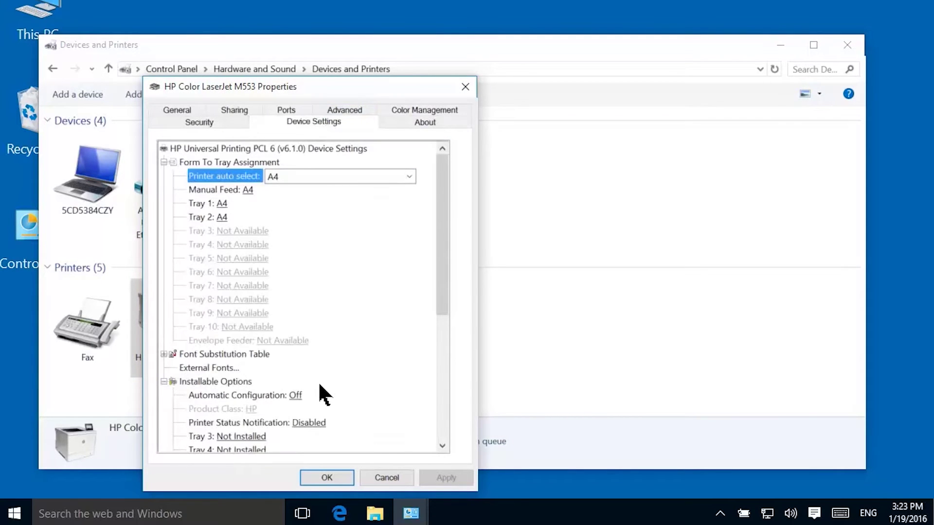
{"action": "left_click", "coordinate": [313, 423]}
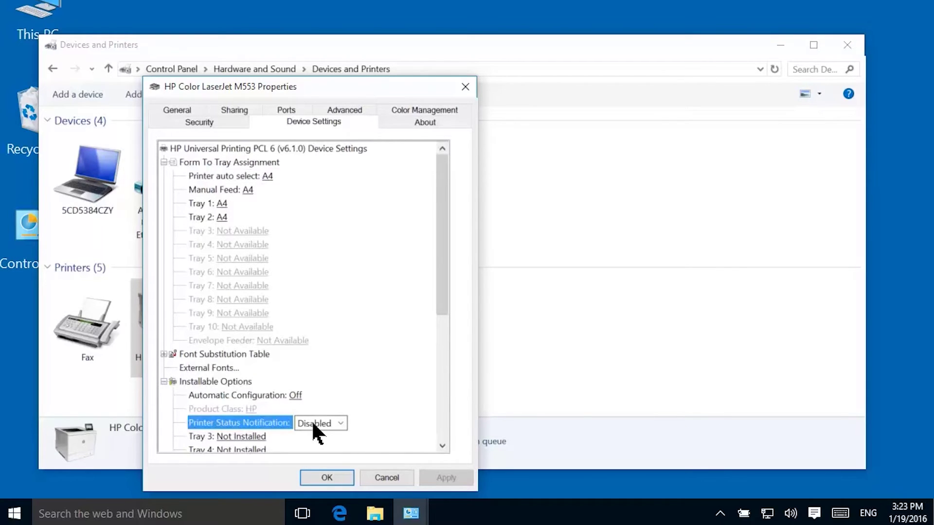
{"action": "left_click", "coordinate": [339, 424]}
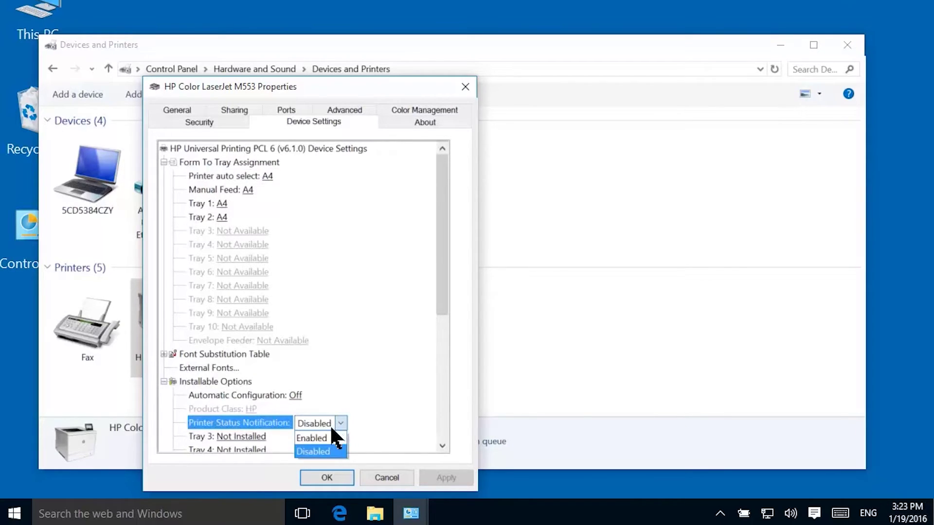
{"action": "left_click", "coordinate": [331, 437]}
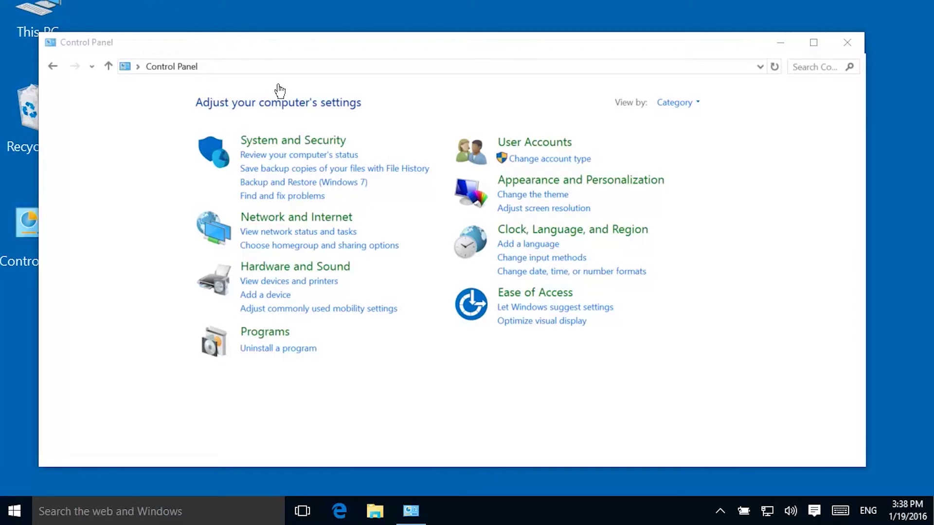
Open the HP Color LaserJet M553's printer properties at the Device Settings page.
{"action": "left_click", "coordinate": [325, 280]}
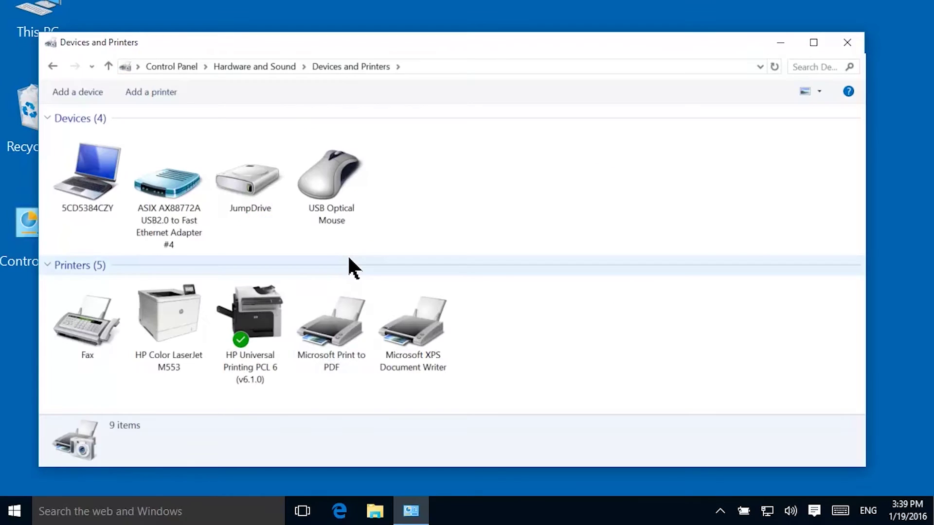
{"action": "right_click", "coordinate": [172, 323]}
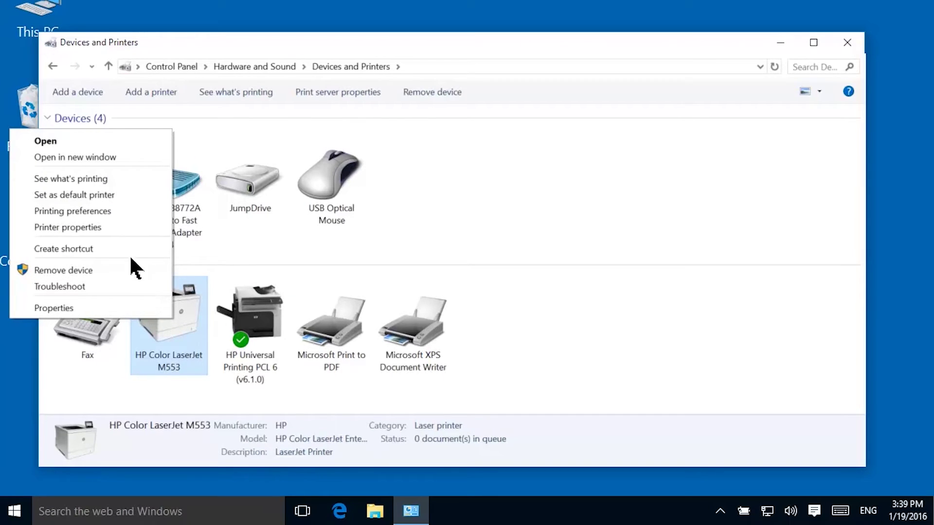
{"action": "left_click", "coordinate": [129, 227]}
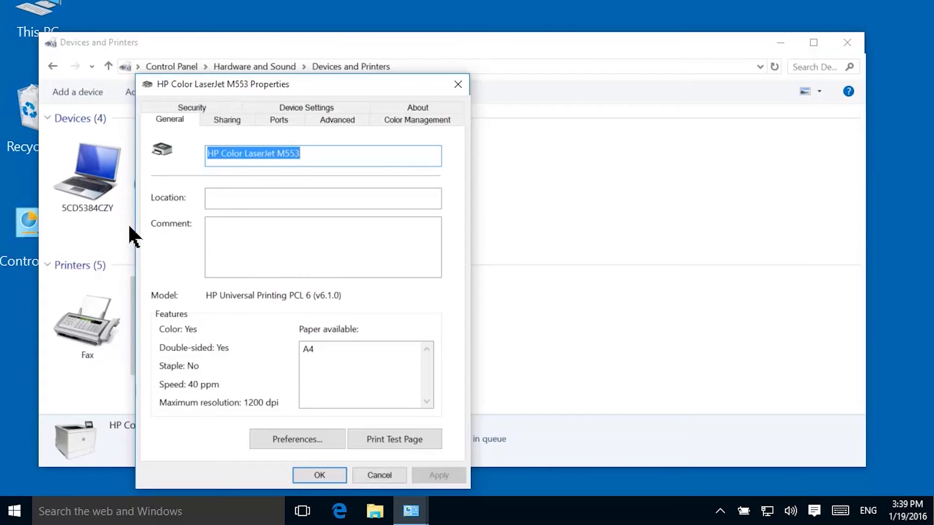
{"action": "left_click", "coordinate": [293, 108]}
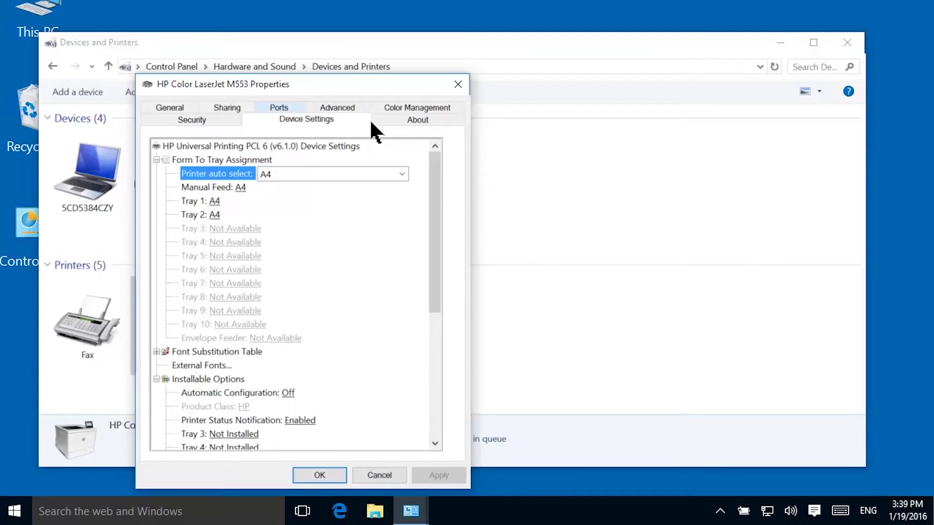
Set Job Separator to Enabled and save the properties with OK.
{"action": "left_click_drag", "start_coordinate": [433, 246], "coordinate": [426, 378]}
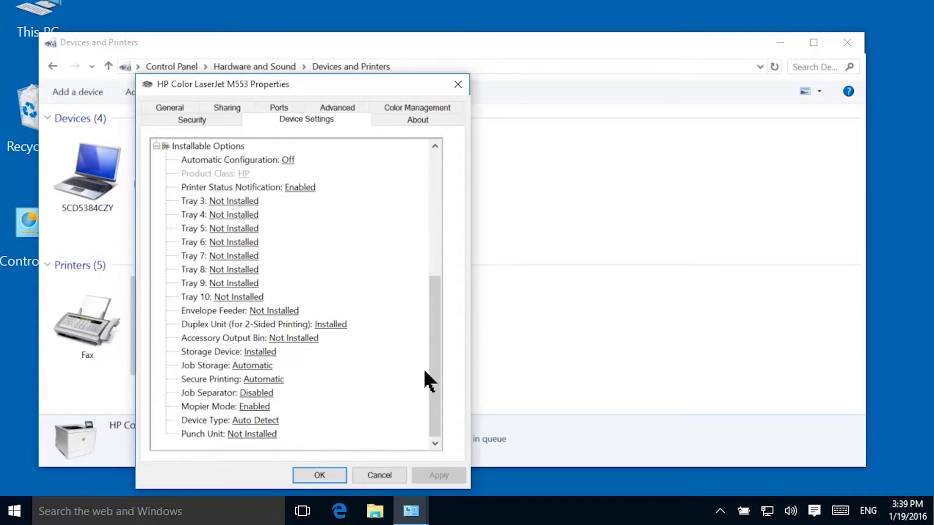
{"action": "left_click", "coordinate": [267, 389]}
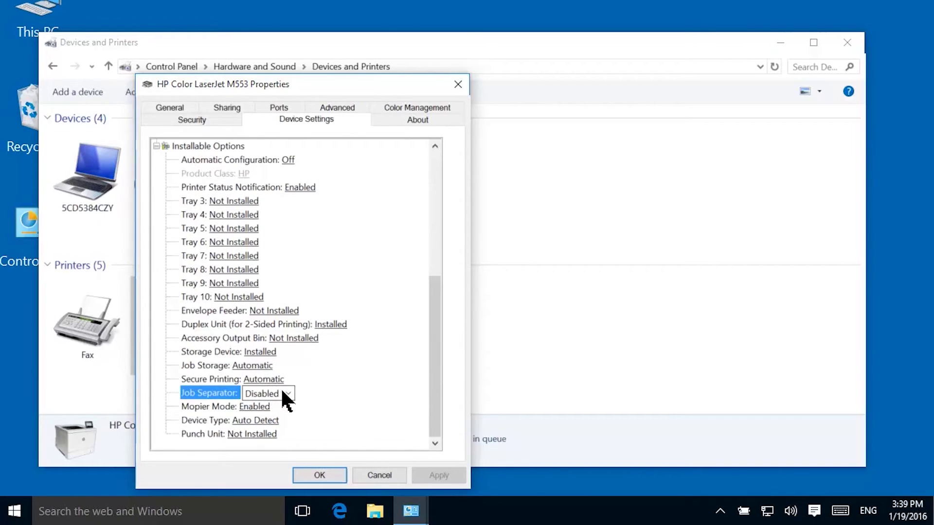
{"action": "left_click", "coordinate": [287, 393]}
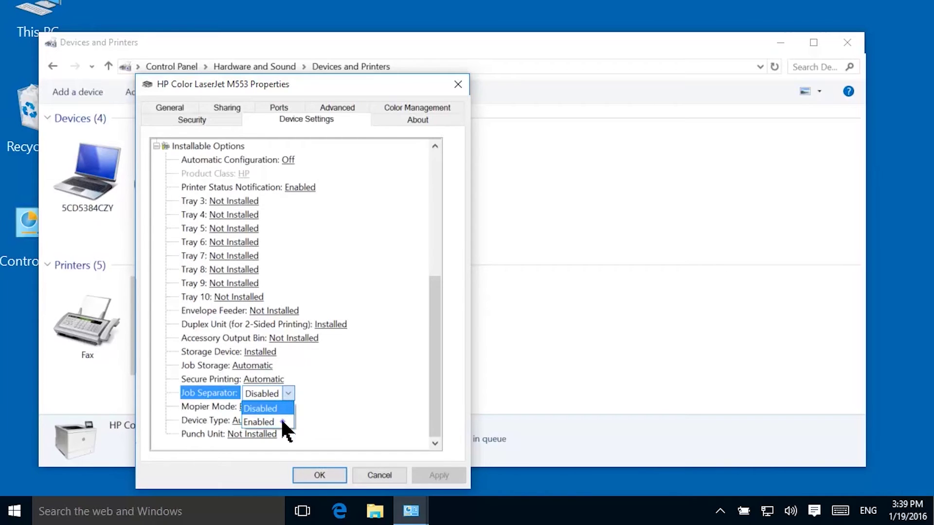
{"action": "left_click", "coordinate": [282, 420]}
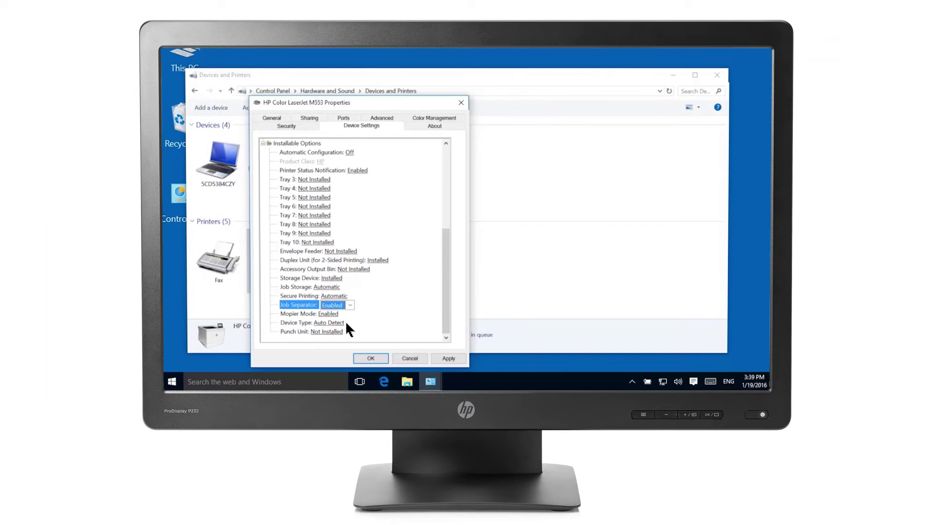
{"action": "left_click", "coordinate": [378, 359]}
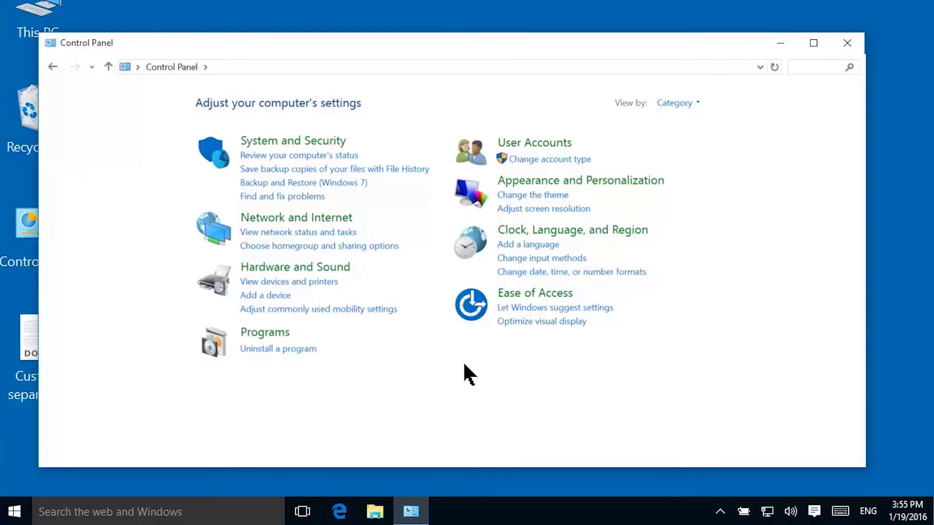
Reopen the HP Color LaserJet M553's printer properties at Device Settings.
{"action": "left_click", "coordinate": [316, 283]}
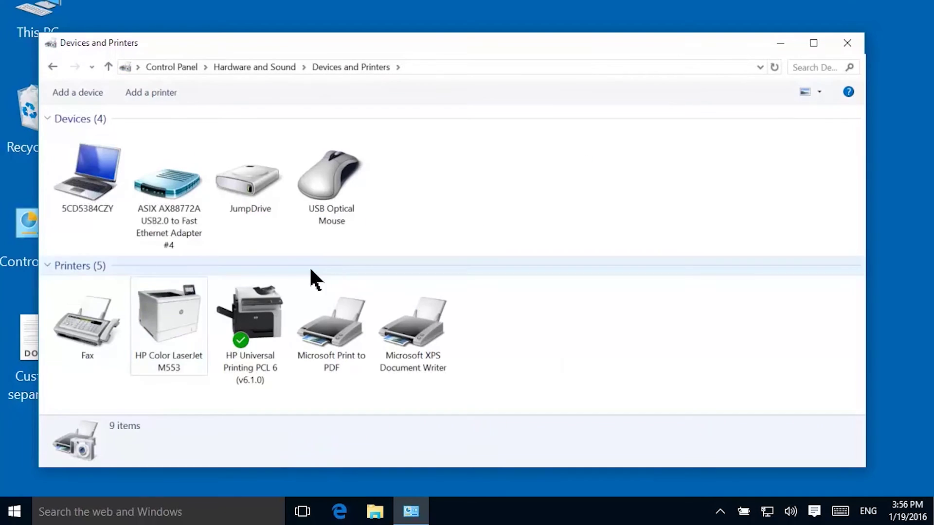
{"action": "right_click", "coordinate": [181, 321]}
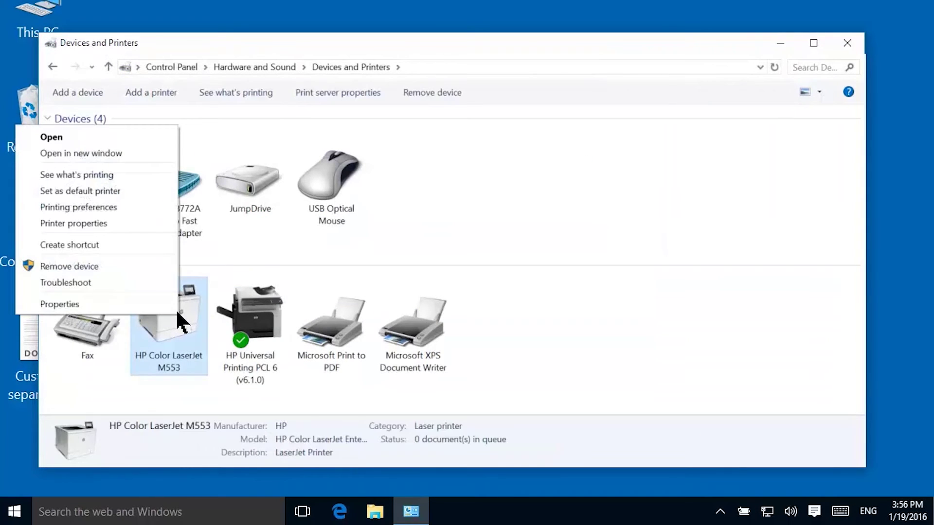
{"action": "left_click", "coordinate": [131, 223]}
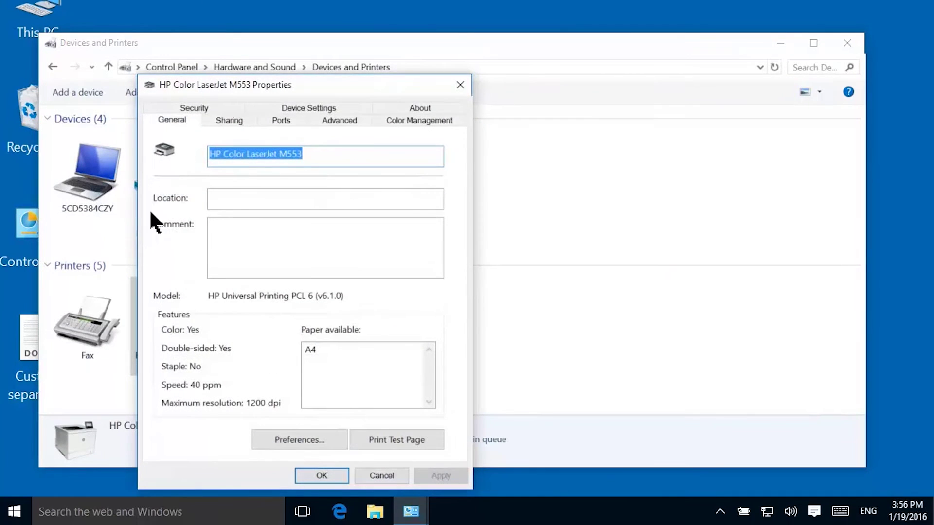
{"action": "left_click", "coordinate": [275, 105]}
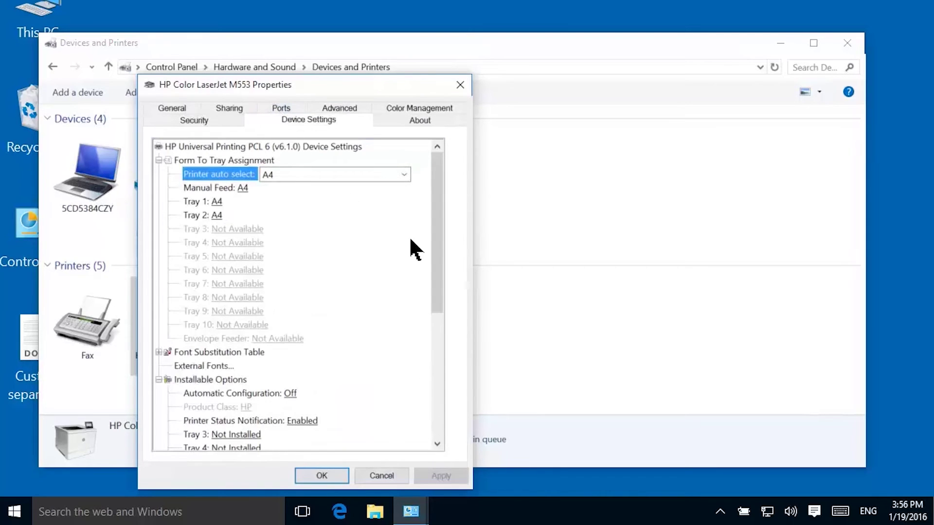
Set Installable Options > Job Separator to Enabled and apply it.
{"action": "left_click_drag", "start_coordinate": [433, 265], "coordinate": [437, 396]}
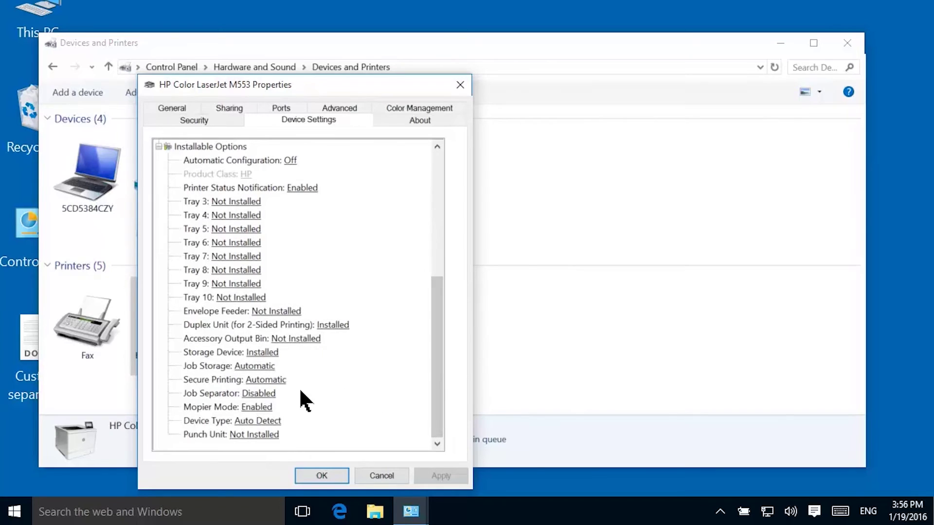
{"action": "left_click", "coordinate": [272, 392]}
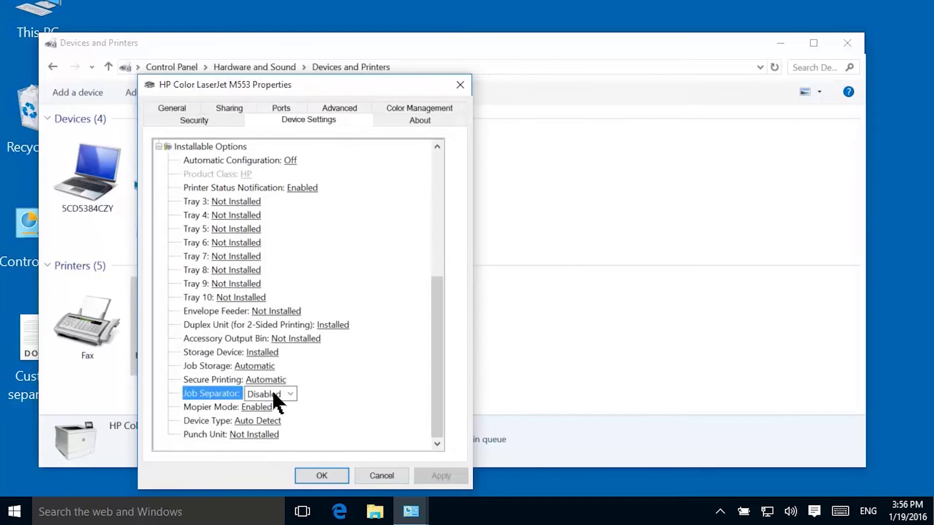
{"action": "left_click", "coordinate": [291, 393]}
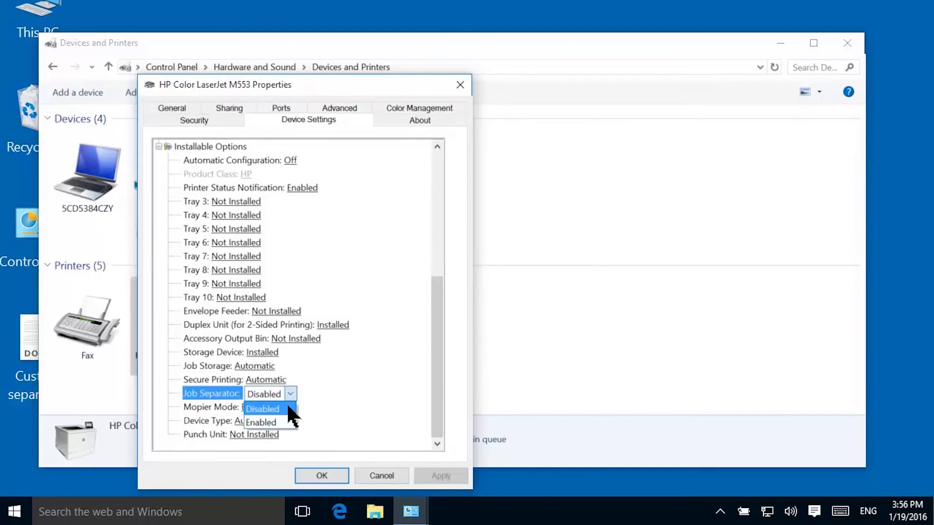
{"action": "left_click", "coordinate": [287, 418]}
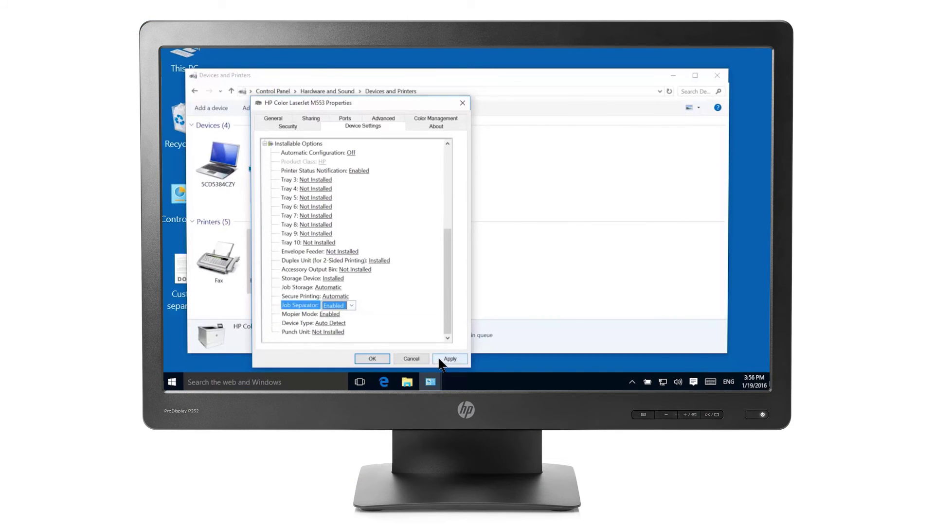
{"action": "left_click", "coordinate": [440, 360]}
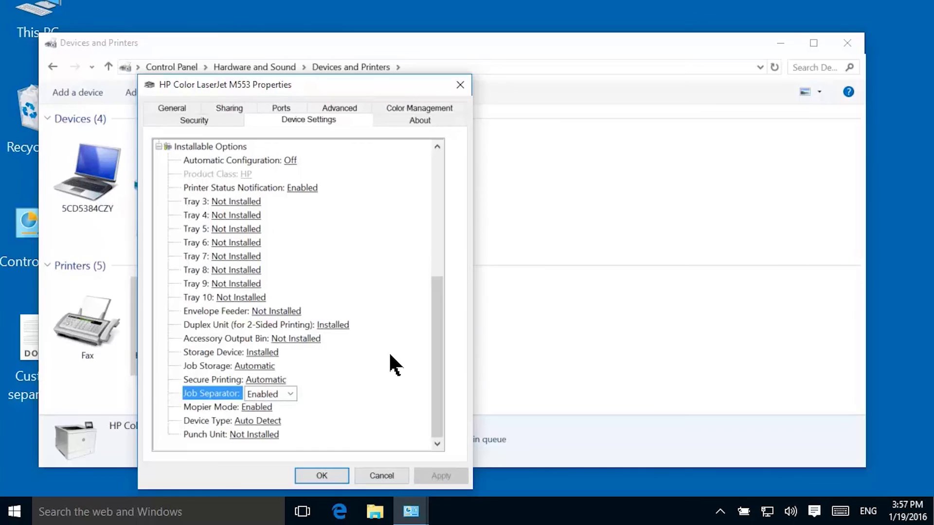
Set the separator page to 'Custom separator page.docx' from the Desktop, showing all file types.
{"action": "left_click", "coordinate": [321, 110]}
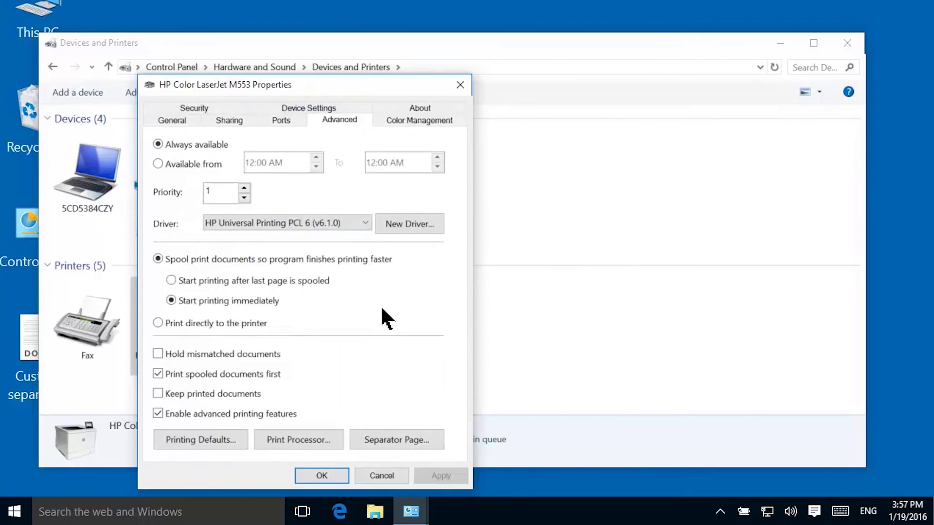
{"action": "left_click", "coordinate": [399, 440]}
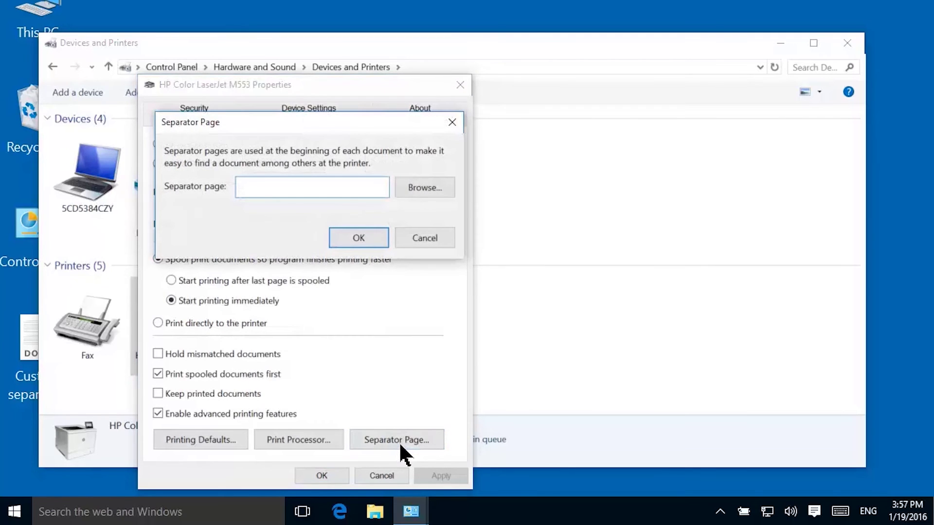
{"action": "left_click", "coordinate": [441, 190]}
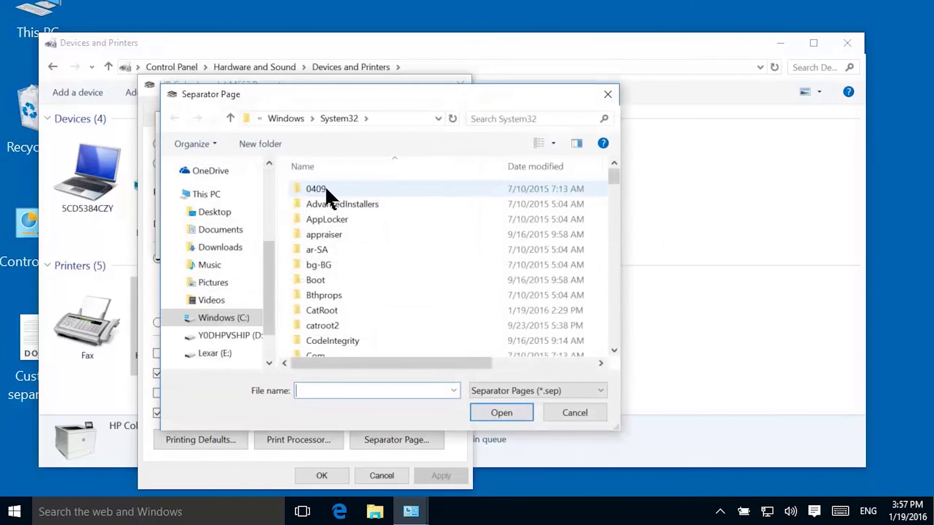
{"action": "left_click", "coordinate": [233, 209]}
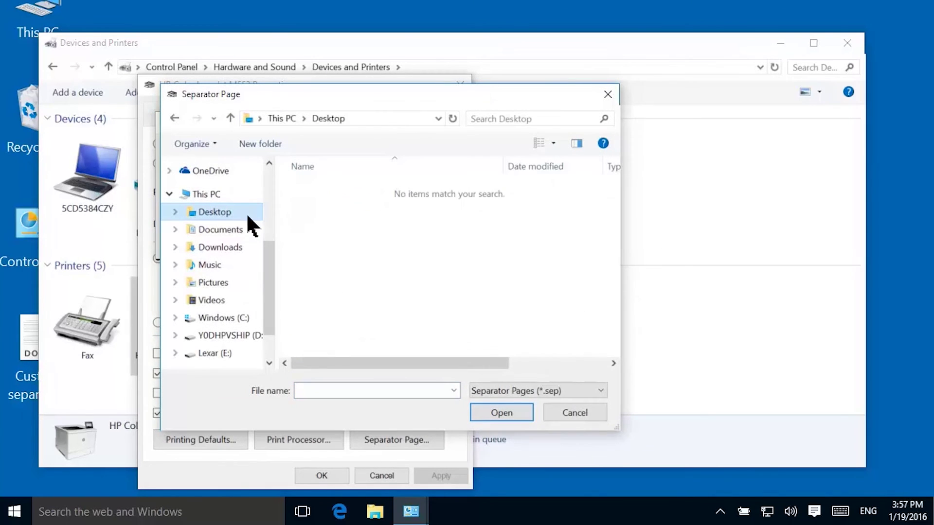
{"action": "left_click", "coordinate": [597, 391]}
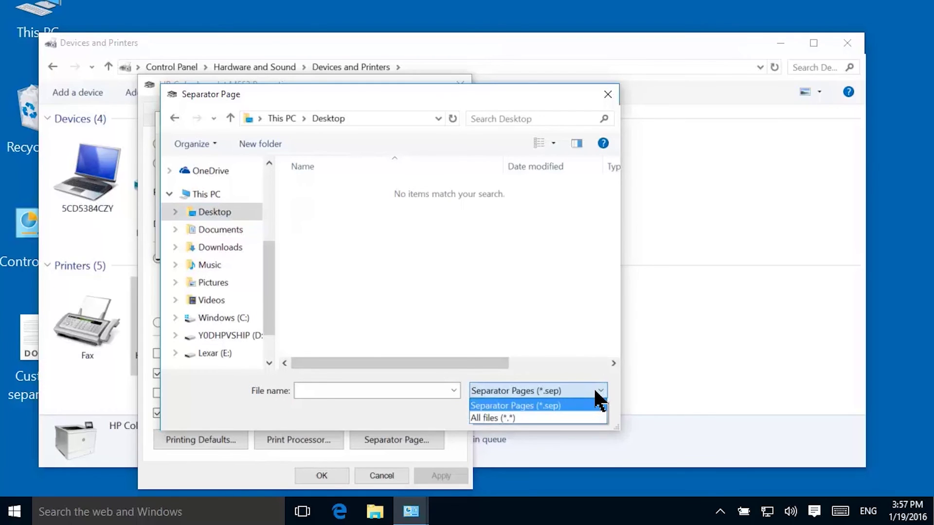
{"action": "left_click", "coordinate": [590, 418]}
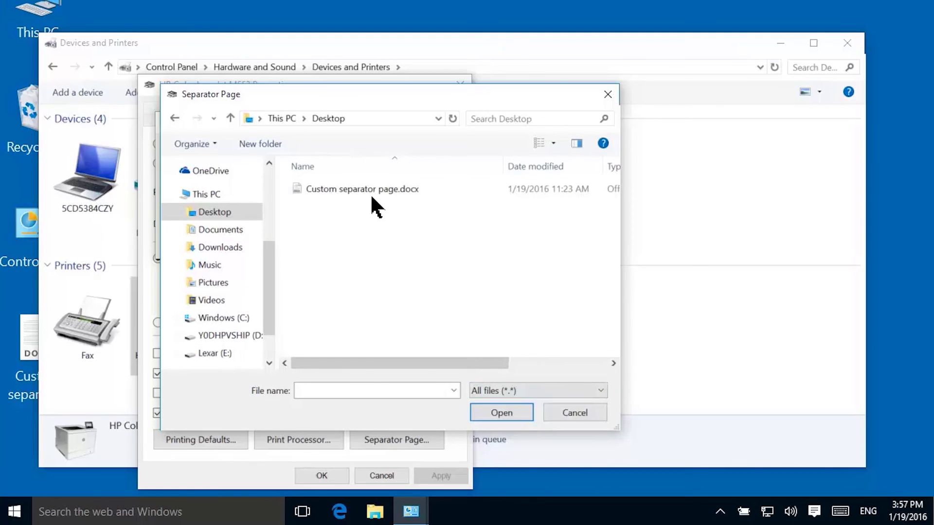
{"action": "left_click", "coordinate": [366, 188]}
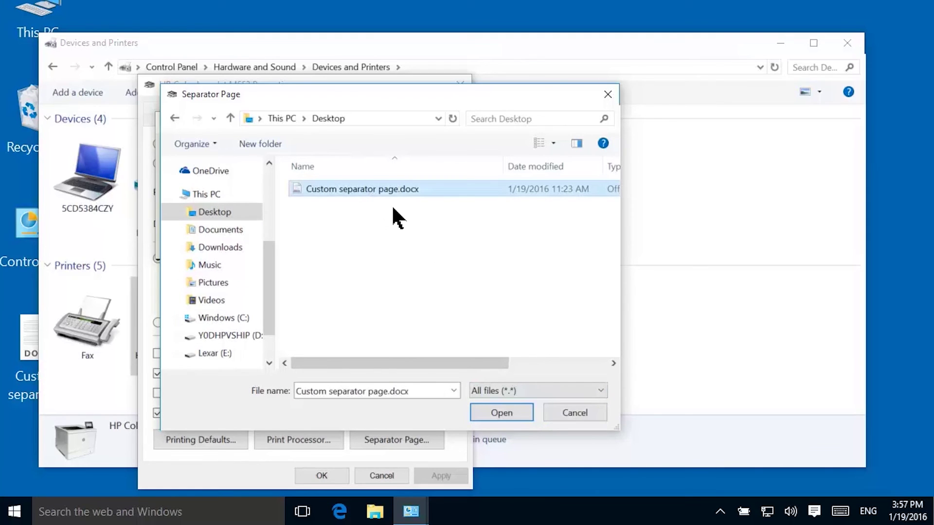
{"action": "left_click", "coordinate": [519, 413]}
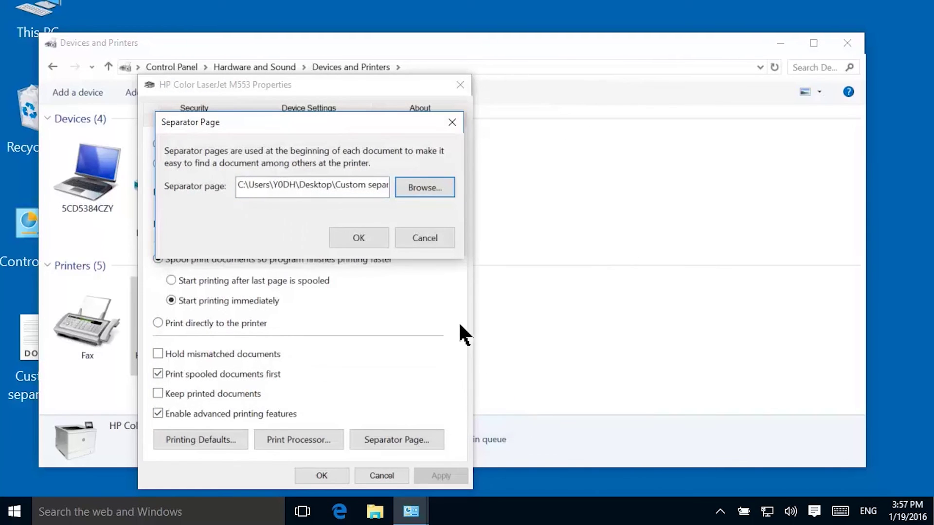
{"action": "left_click", "coordinate": [374, 234]}
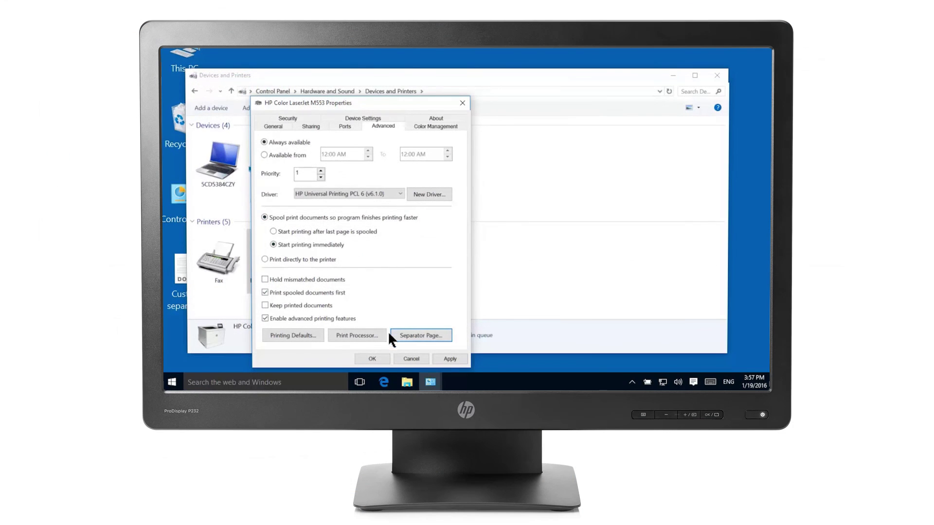
Confirm the HP M553 properties with OK, returning to Devices and Printers.
{"action": "left_click", "coordinate": [383, 359]}
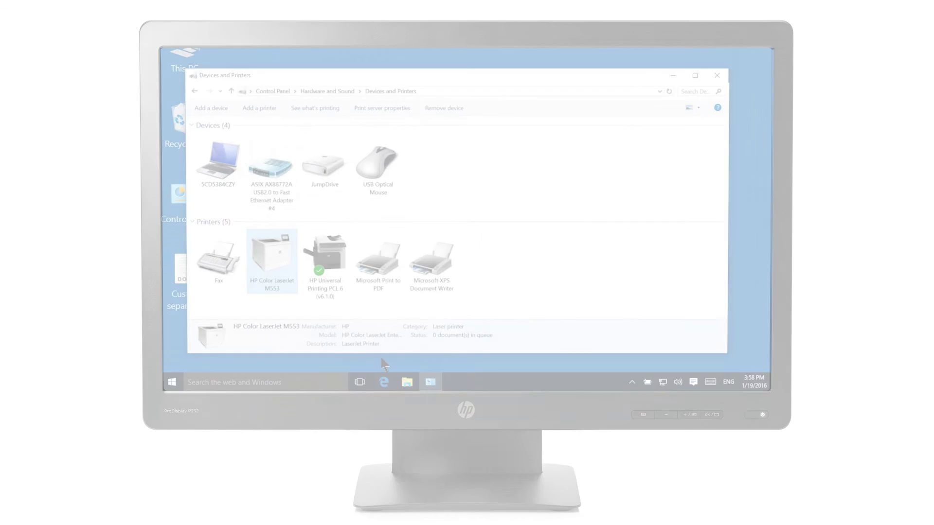